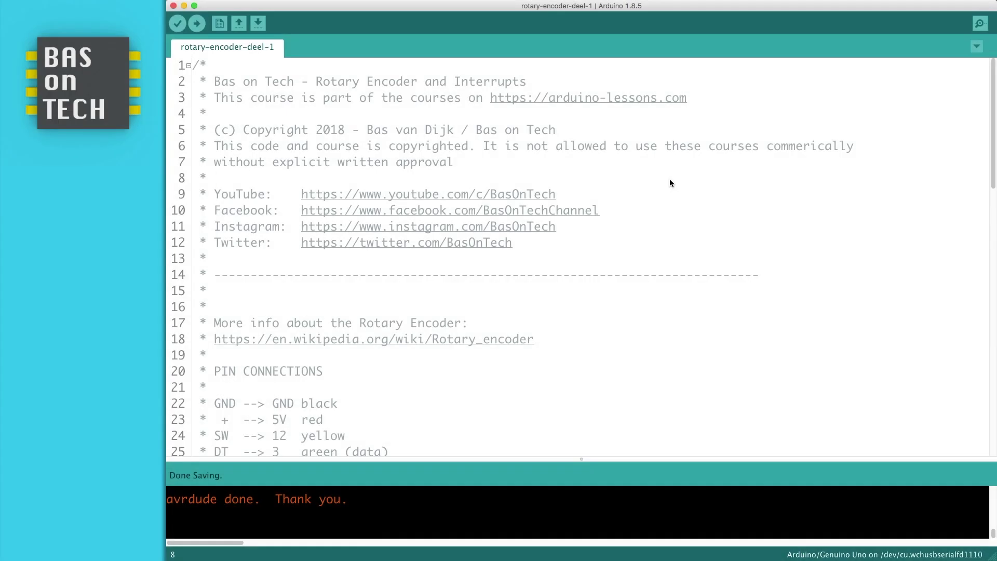
pyautogui.scroll(-5, 667, 179)
pyautogui.scroll(1, 667, 179)
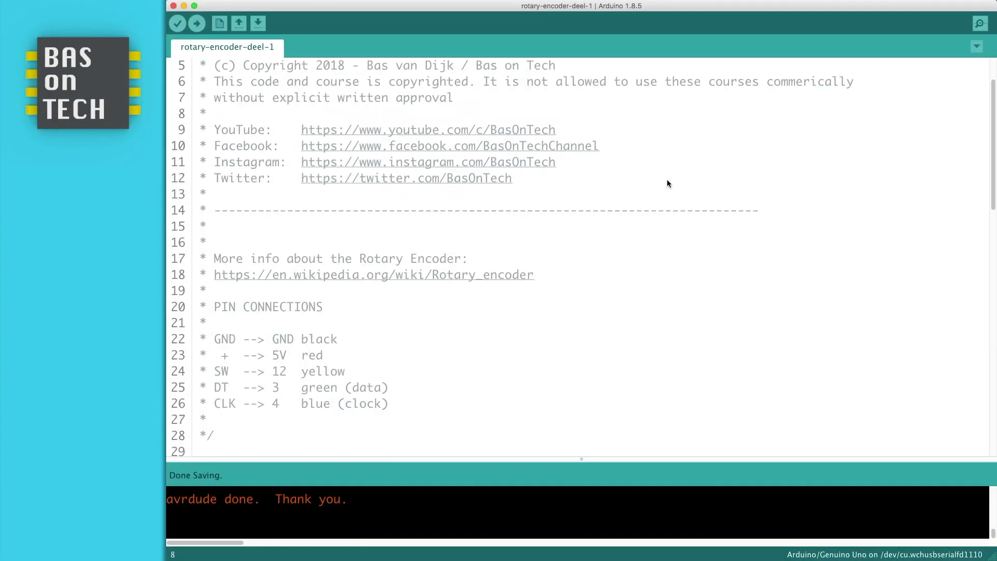
pyautogui.scroll(2, 668, 179)
pyautogui.scroll(-3, 667, 179)
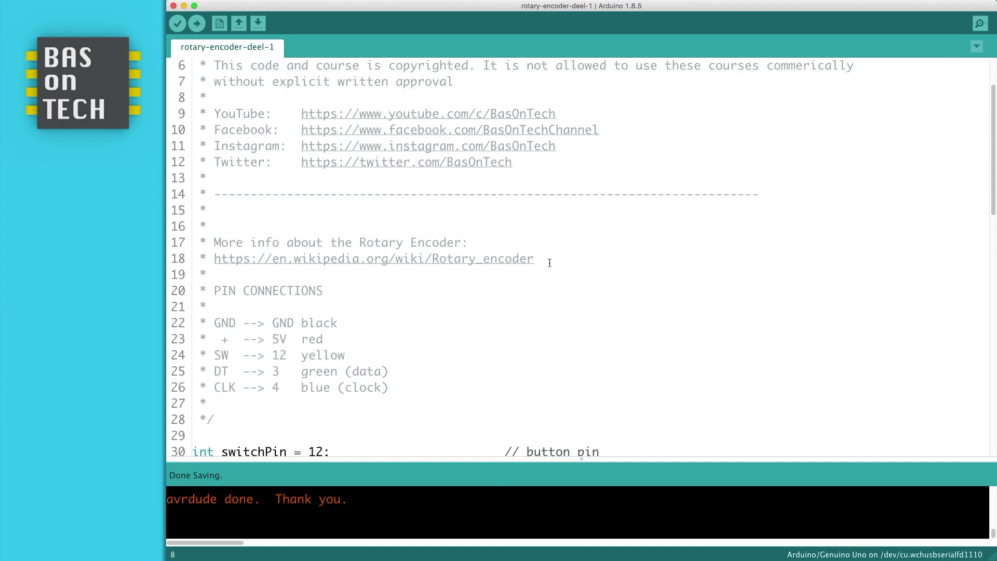
pyautogui.scroll(-4, 548, 260)
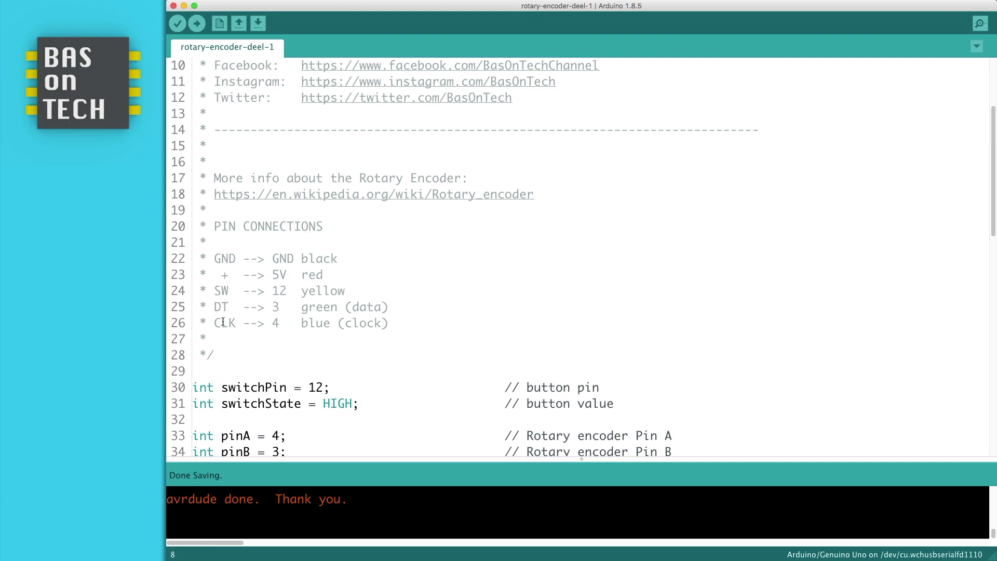
pyautogui.scroll(-3, 401, 312)
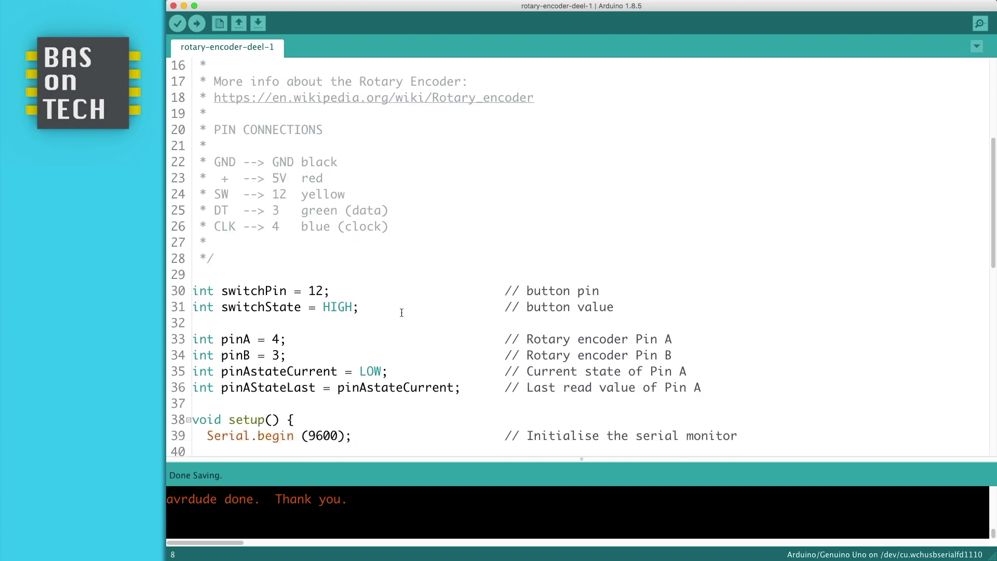
pyautogui.scroll(1, 269, 307)
pyautogui.scroll(-2, 269, 307)
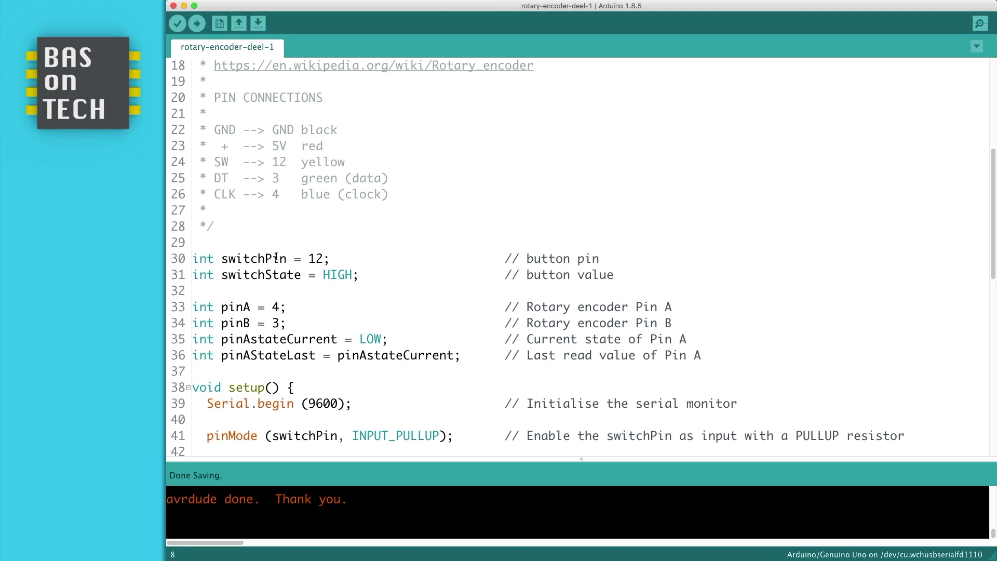
pyautogui.doubleClick(312, 258)
pyautogui.moveTo(223, 275)
pyautogui.mouseDown()
pyautogui.moveTo(338, 275)
pyautogui.moveTo(328, 276)
pyautogui.mouseUp()
pyautogui.click(337, 275)
pyautogui.click(382, 275)
pyautogui.scroll(-2, 318, 276)
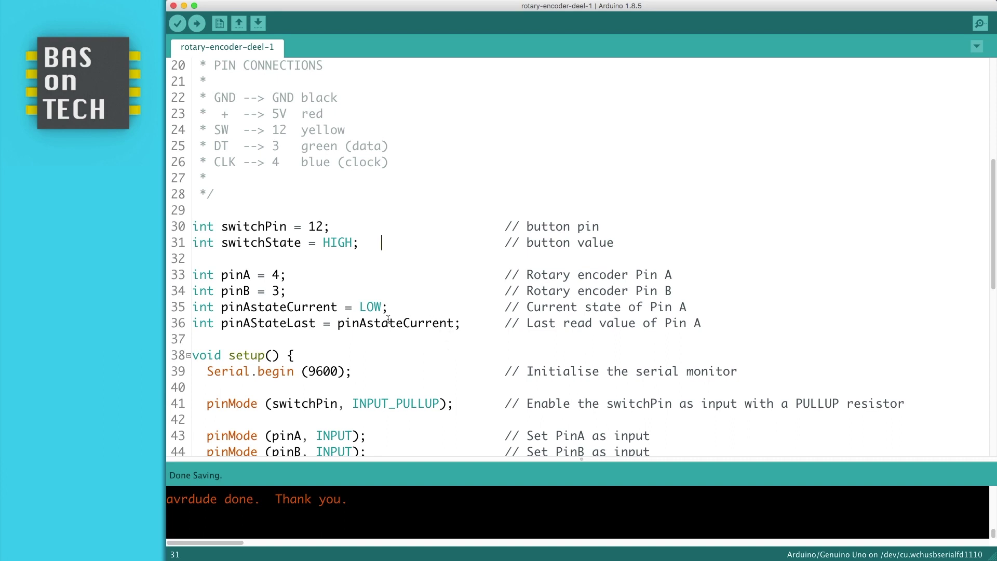
pyautogui.scroll(-5, 382, 307)
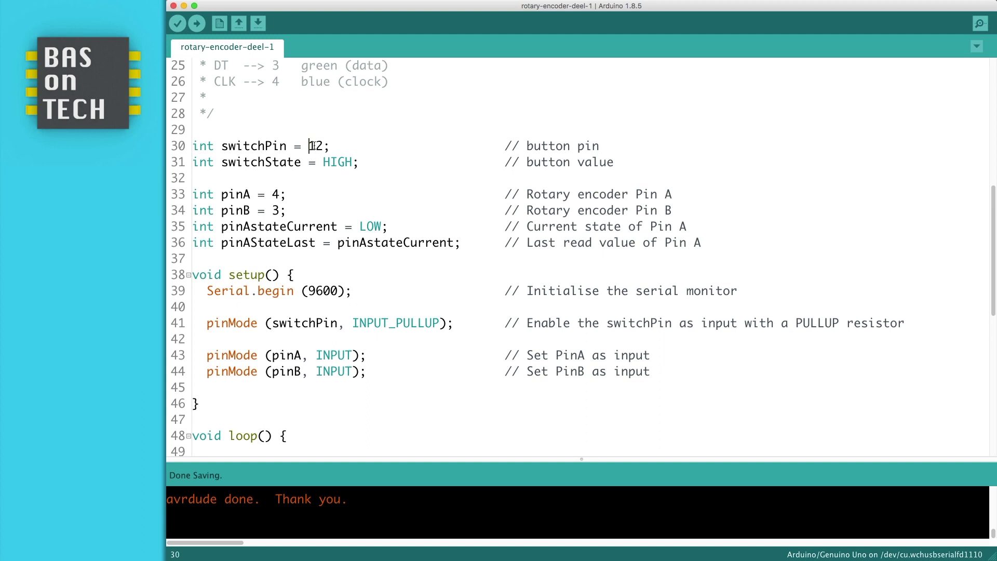
pyautogui.moveTo(309, 145); pyautogui.dragTo(323, 146)
pyautogui.moveTo(353, 323); pyautogui.dragTo(443, 324)
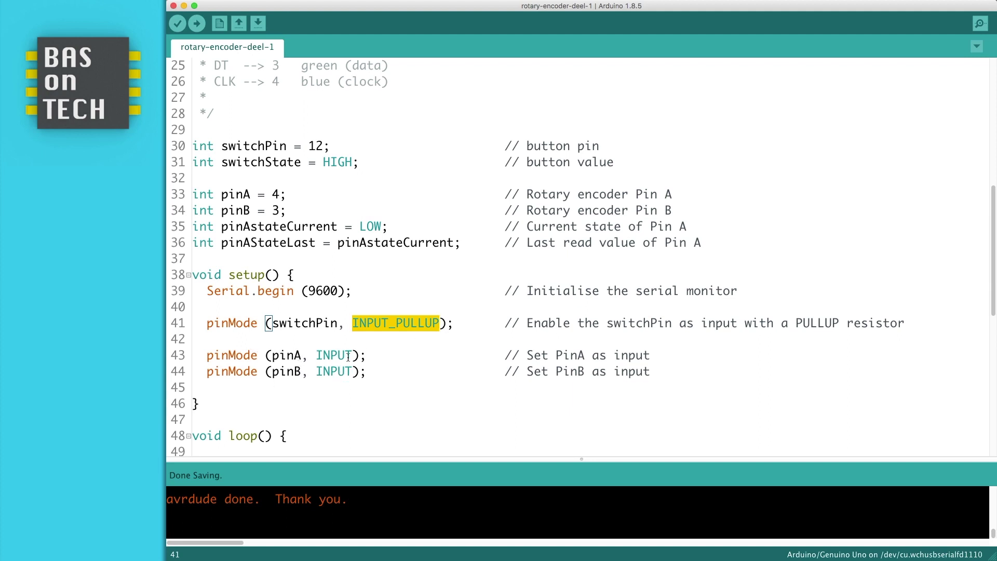
pyautogui.scroll(-7, 351, 355)
pyautogui.scroll(-2, 351, 356)
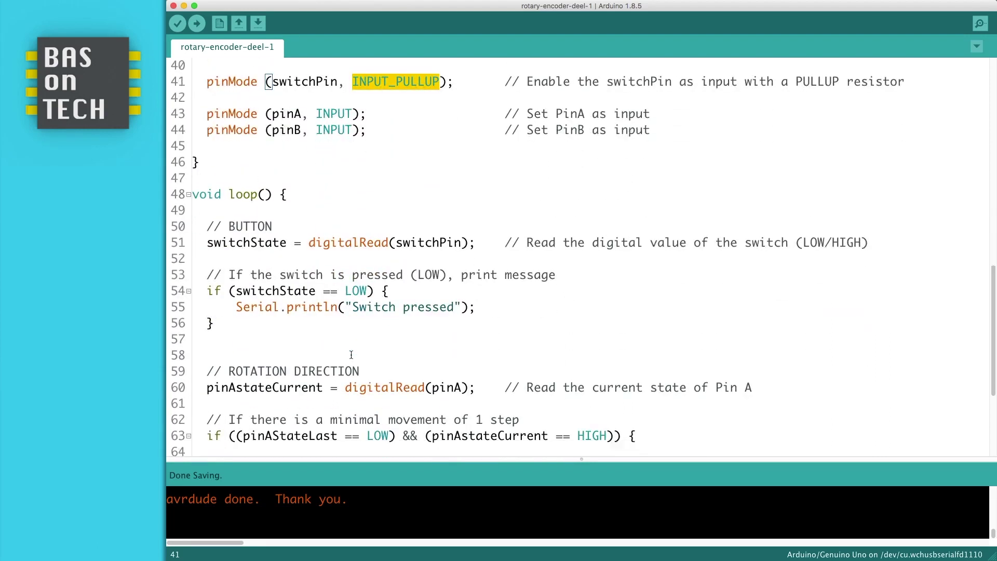
pyautogui.scroll(-2, 351, 355)
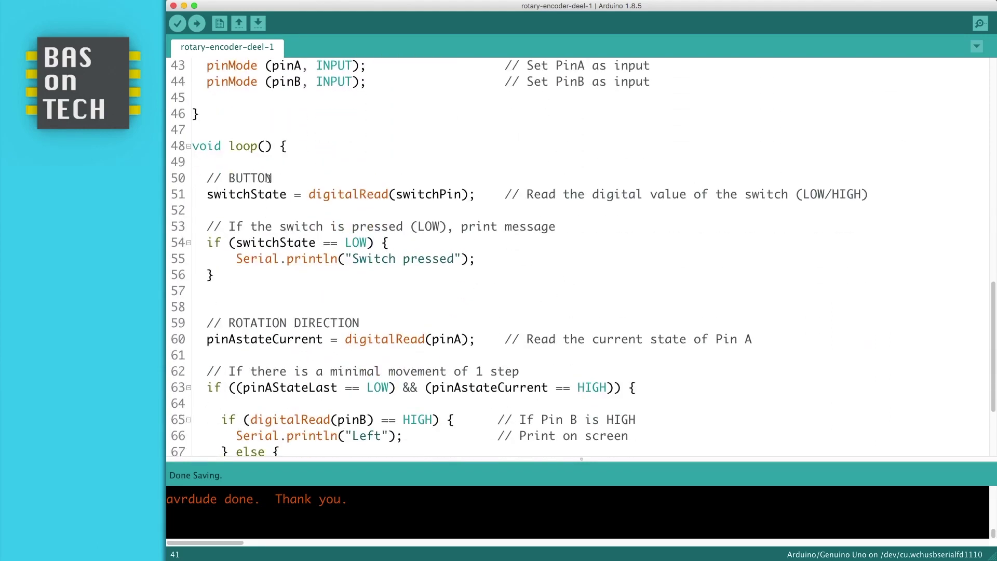
pyautogui.moveTo(214, 179); pyautogui.dragTo(274, 177)
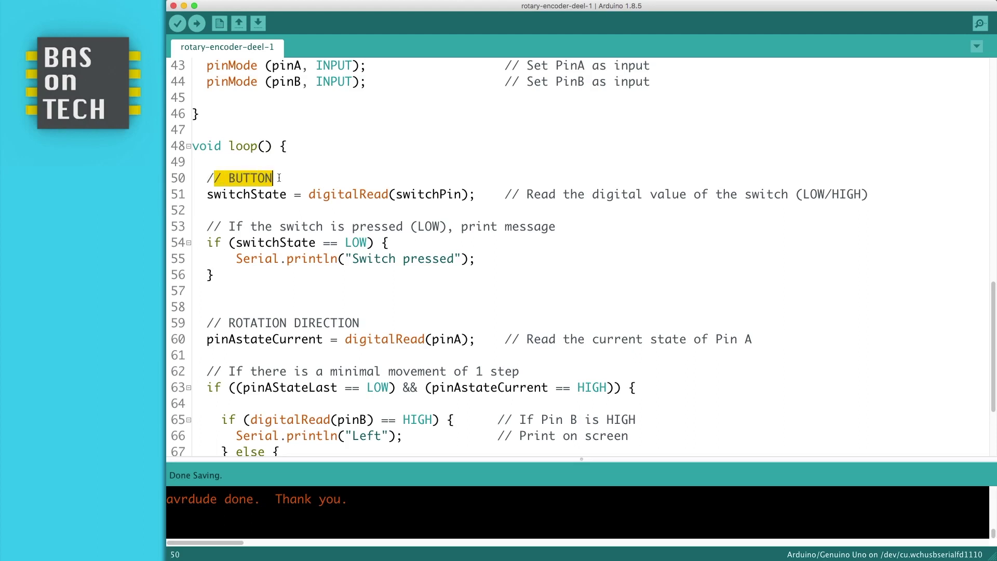
pyautogui.moveTo(207, 322); pyautogui.dragTo(364, 325)
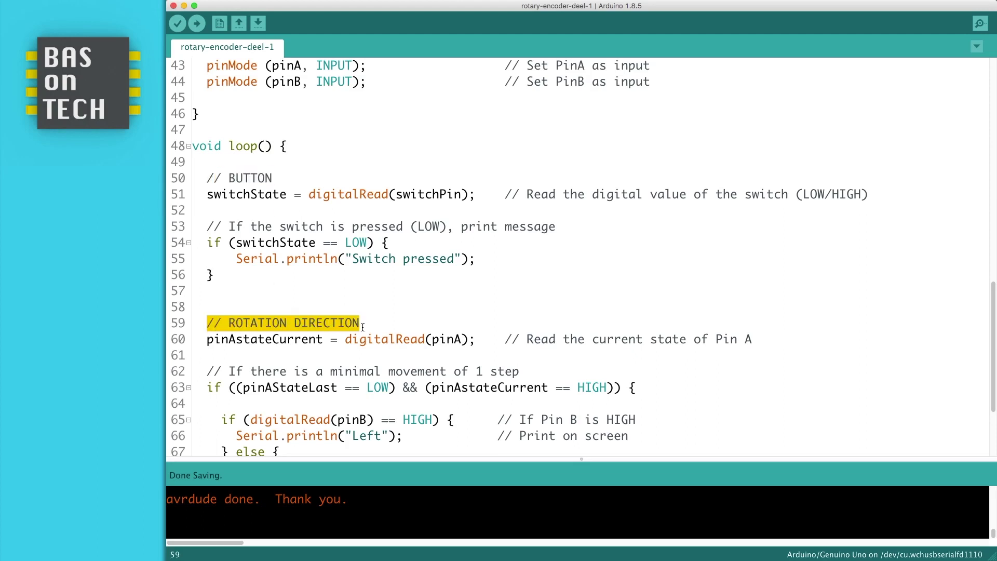
pyautogui.click(455, 301)
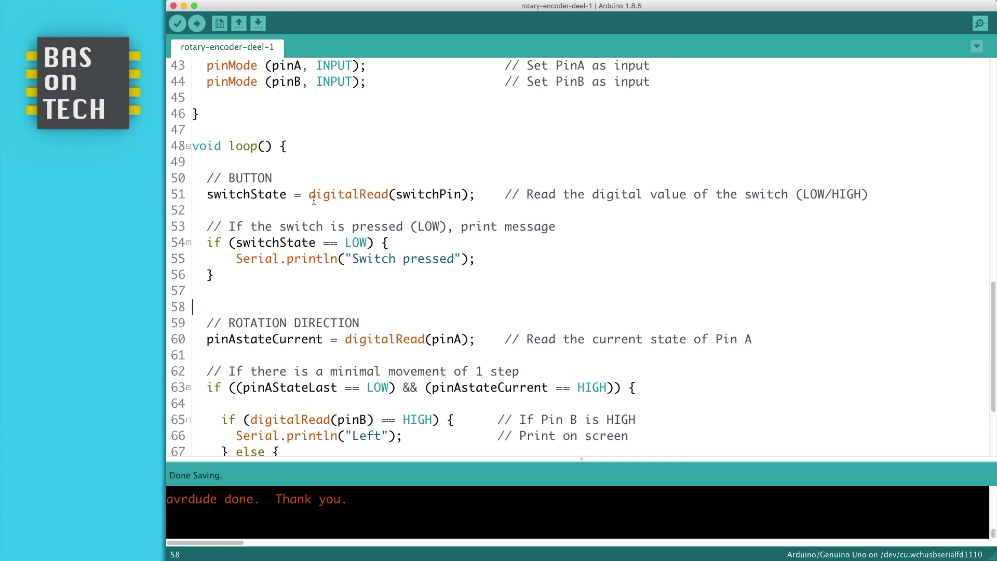
pyautogui.moveTo(310, 195); pyautogui.dragTo(390, 194)
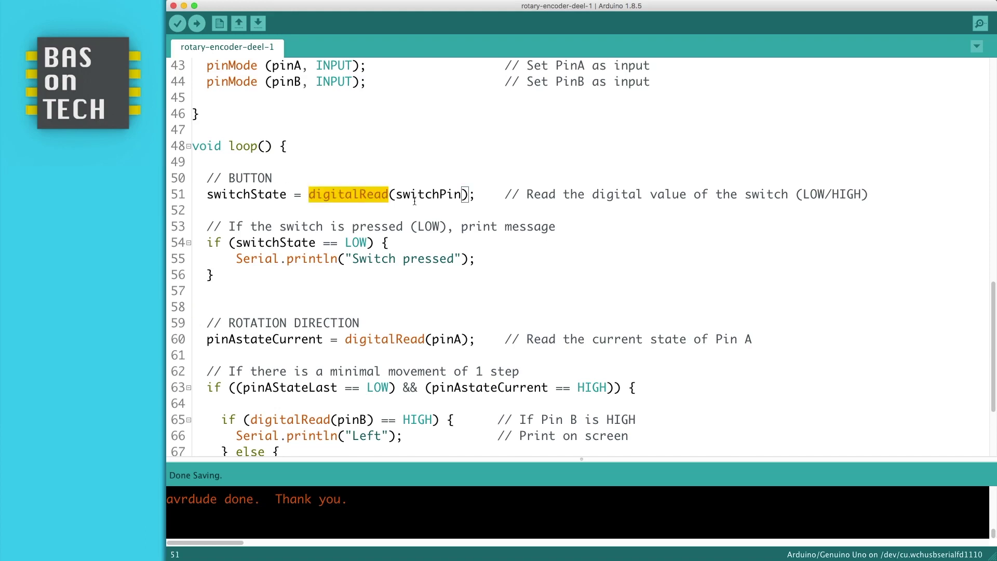
pyautogui.moveTo(396, 195); pyautogui.dragTo(466, 195)
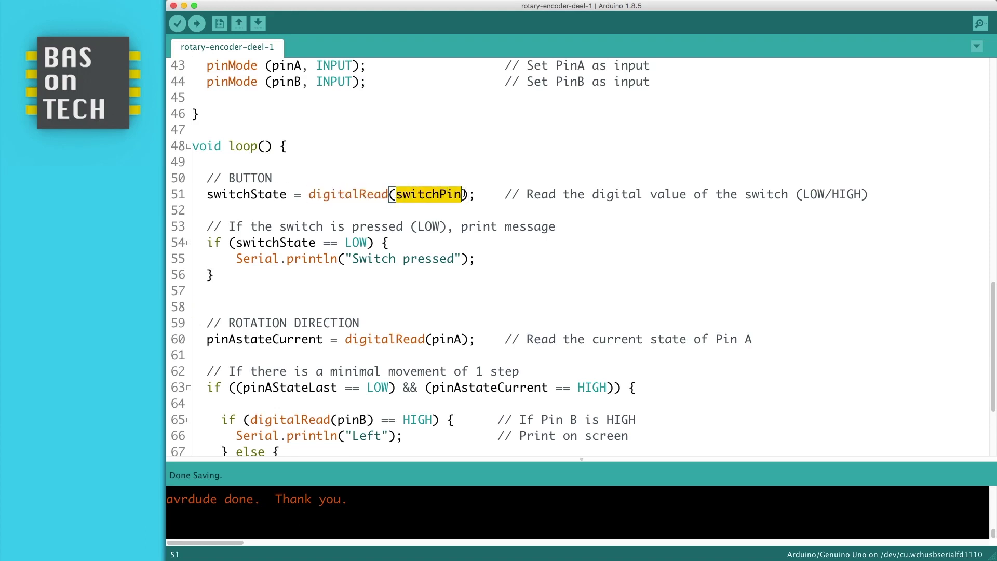
pyautogui.scroll(-1, 283, 230)
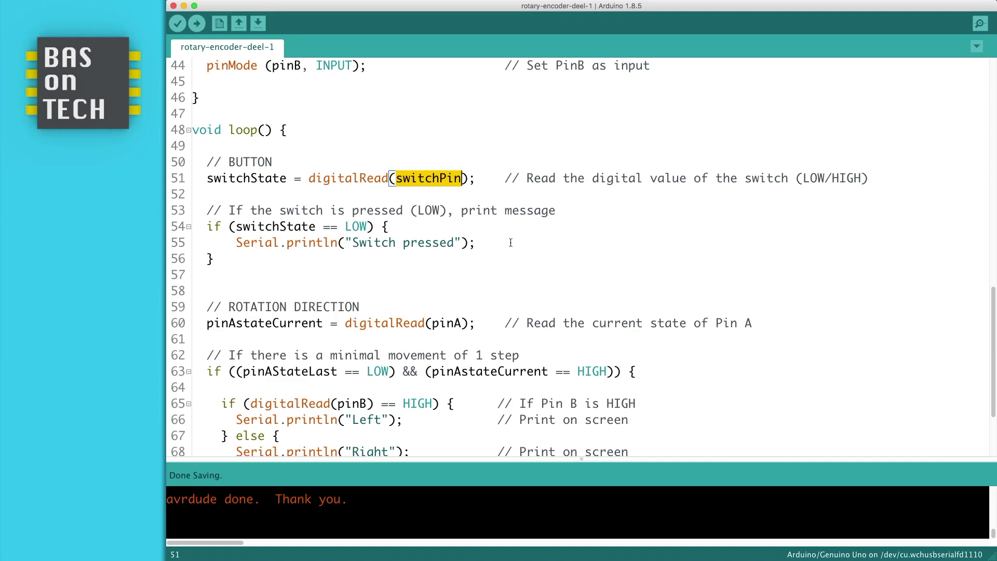
pyautogui.scroll(-7, 510, 243)
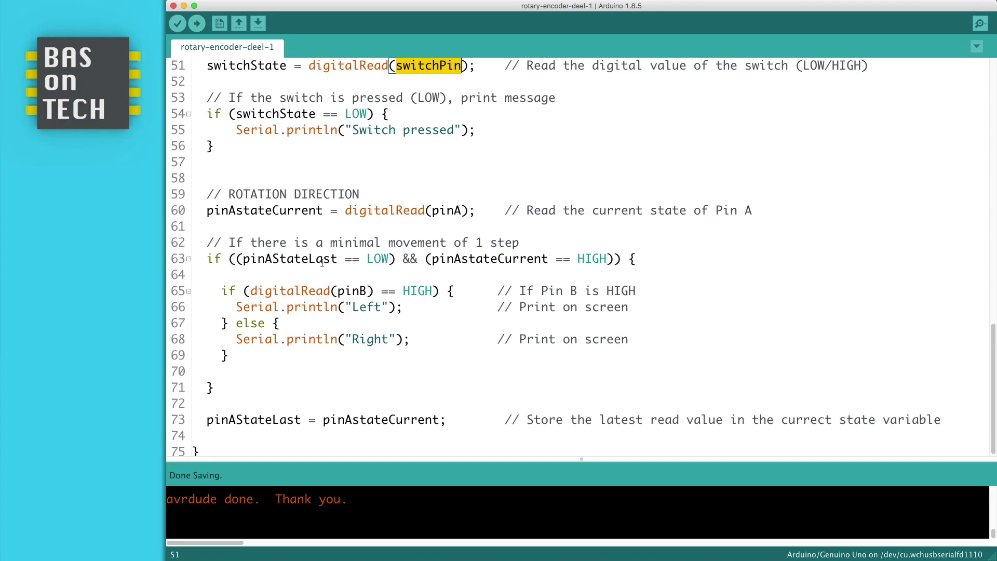
pyautogui.scroll(10, 313, 259)
pyautogui.scroll(-6, 303, 259)
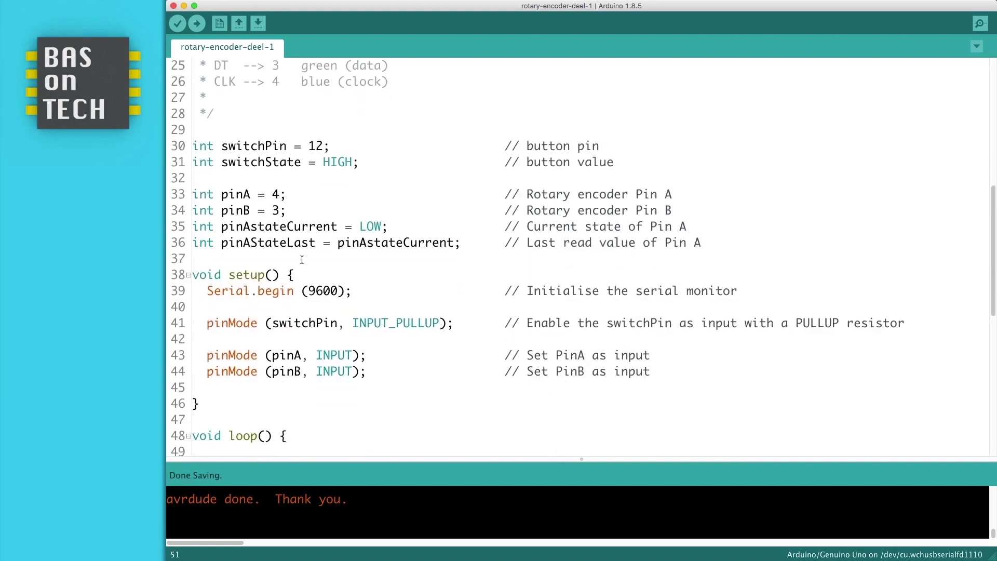
pyautogui.moveTo(222, 226); pyautogui.dragTo(316, 226)
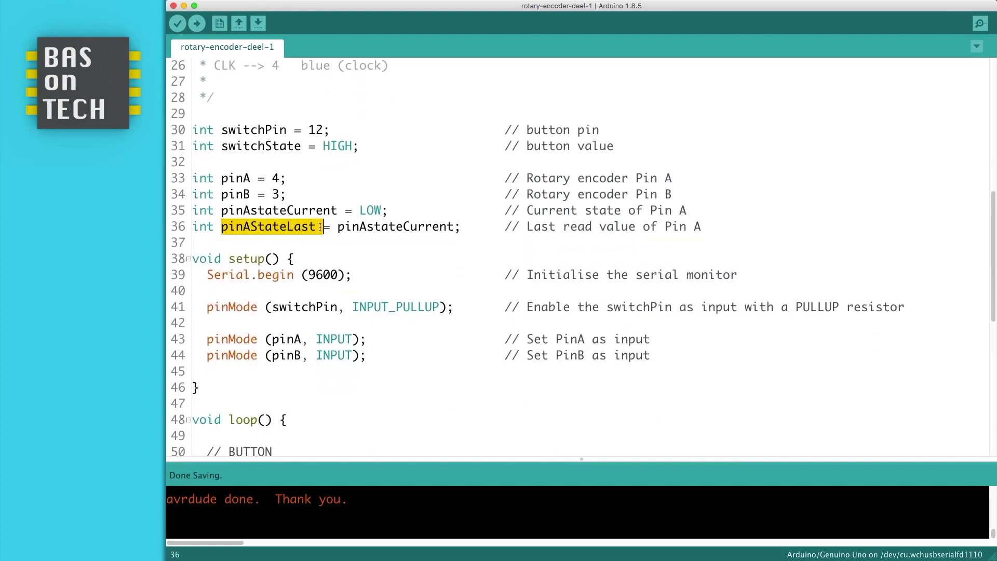
pyautogui.scroll(-10, 342, 296)
pyautogui.scroll(-4, 342, 296)
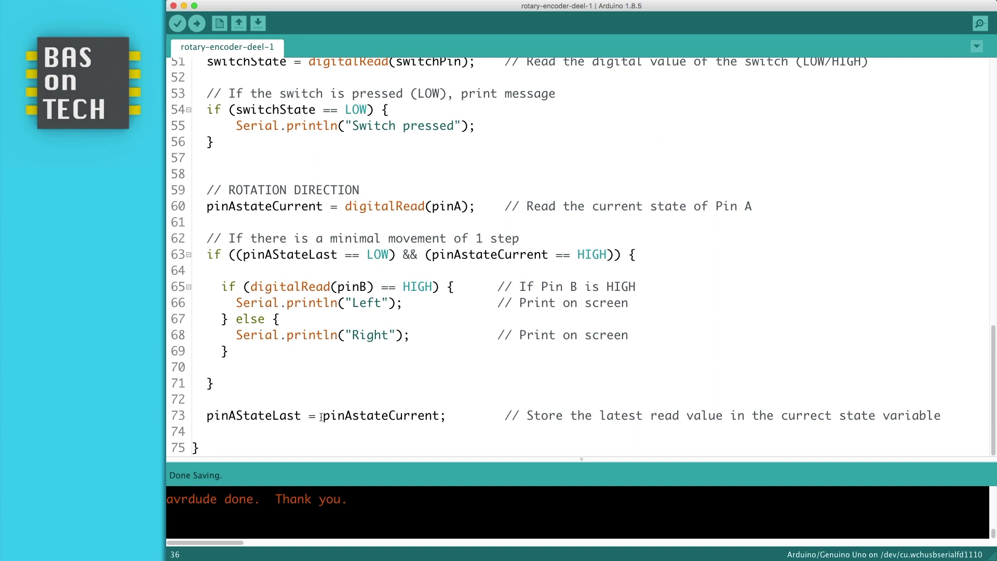
# - Review the loop code that stores pinAstateCurrent as the last state in rotary-encoder-deel-1
pyautogui.moveTo(321, 416); pyautogui.dragTo(444, 415)
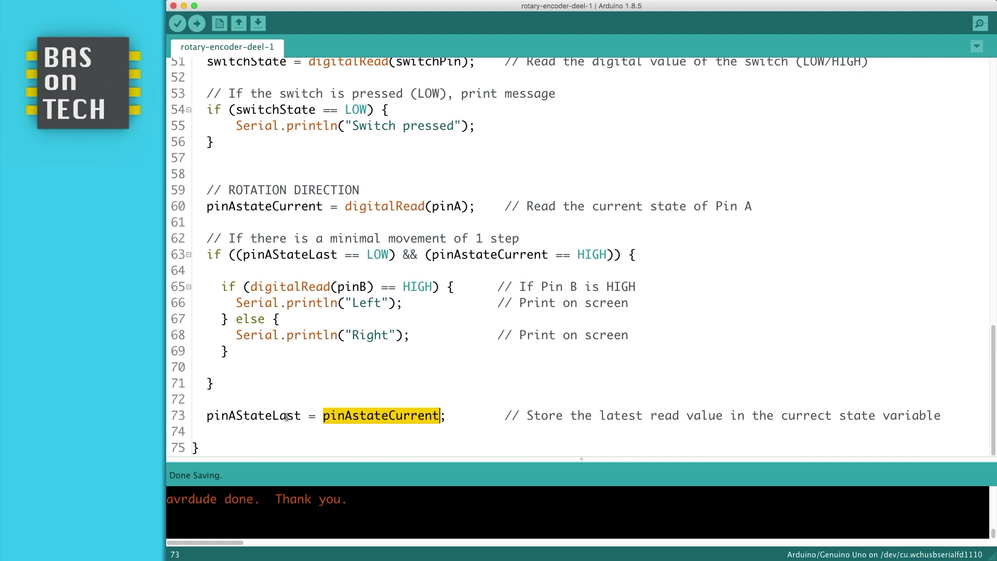
pyautogui.click(359, 386)
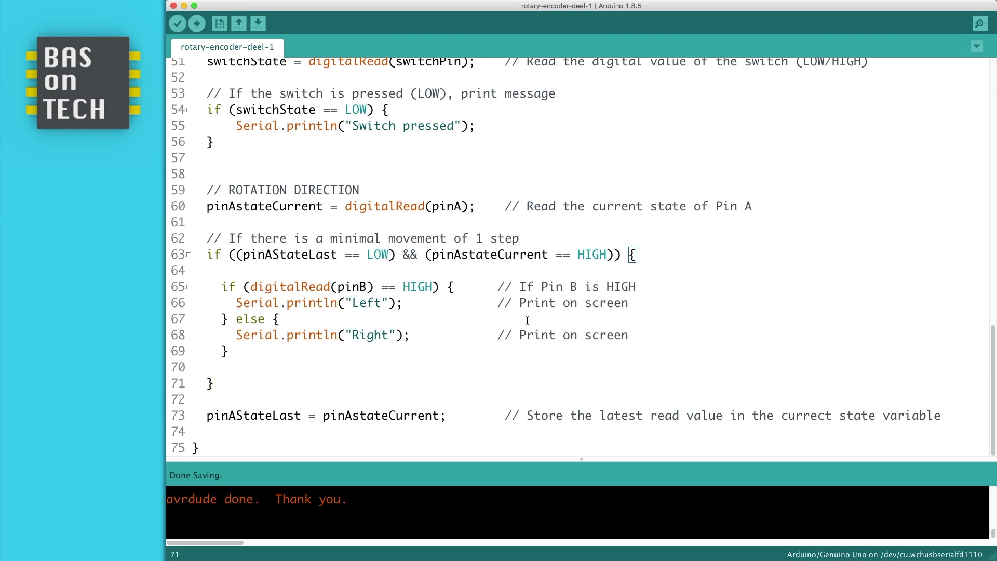
pyautogui.press('Up')
pyautogui.press('Up')
pyautogui.press('Up')
pyautogui.press('End')
# - Upload rotary-encoder-deel-1 and open the Serial Monitor to watch its Left/Right output
pyautogui.press('super+u')
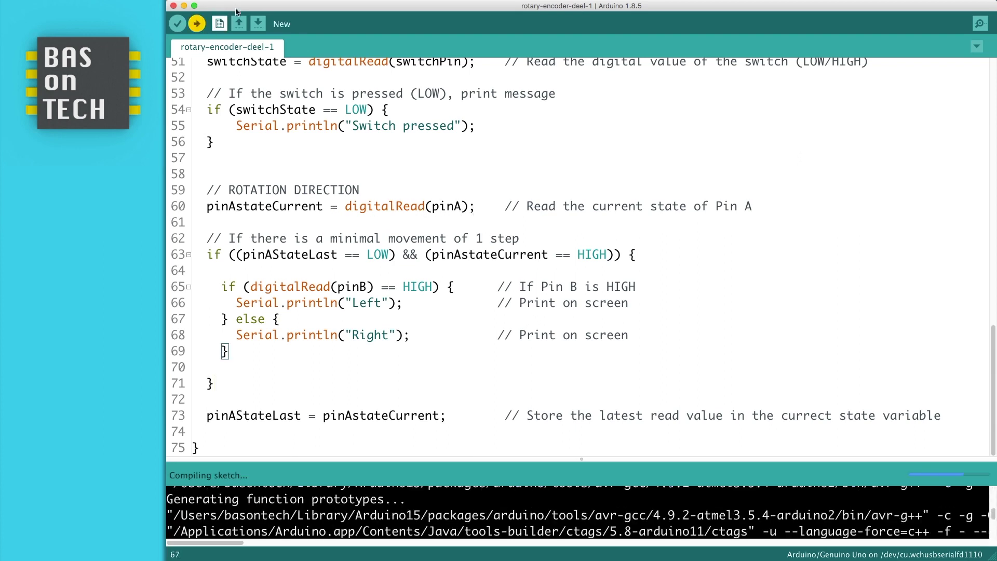
pyautogui.click(304, 2)
pyautogui.click(304, 7)
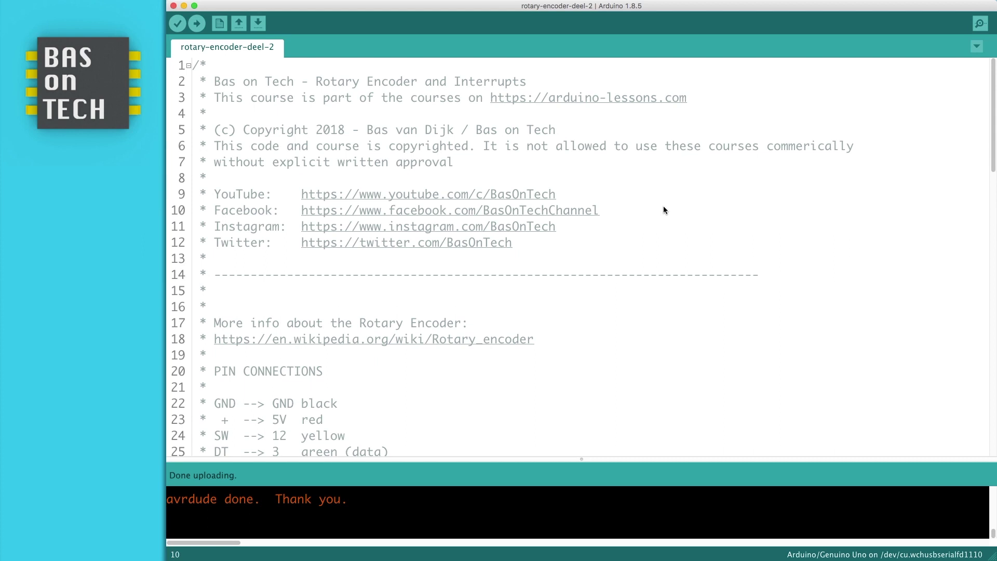
pyautogui.scroll(-2, 663, 204)
pyautogui.scroll(-10, 663, 204)
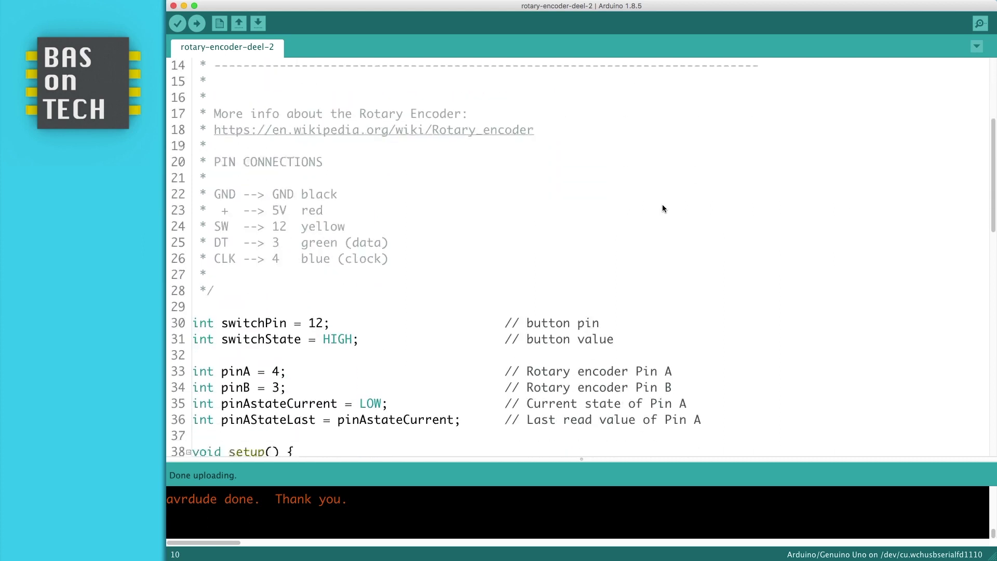
pyautogui.scroll(-10, 663, 205)
pyautogui.scroll(-3, 662, 206)
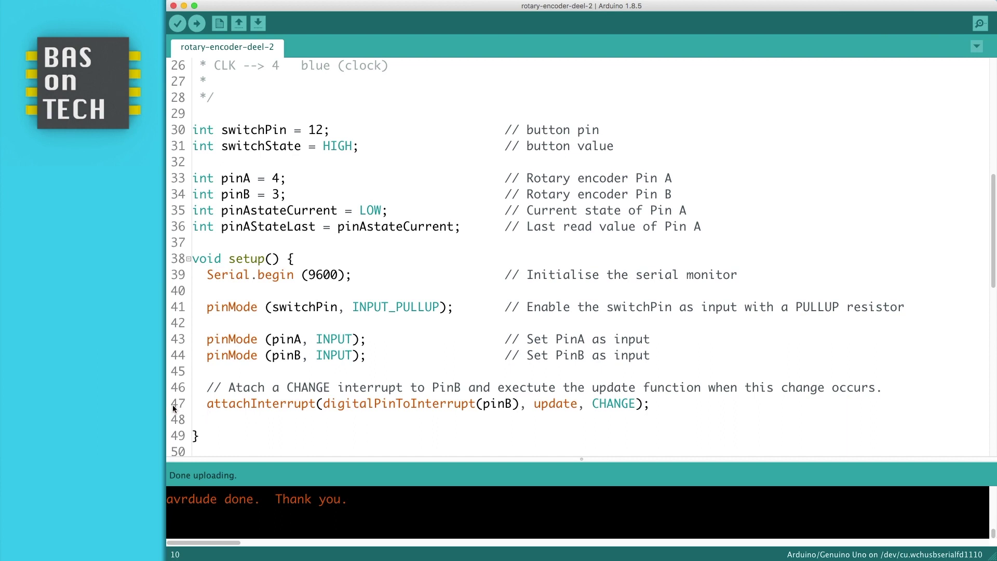
pyautogui.scroll(-3, 248, 395)
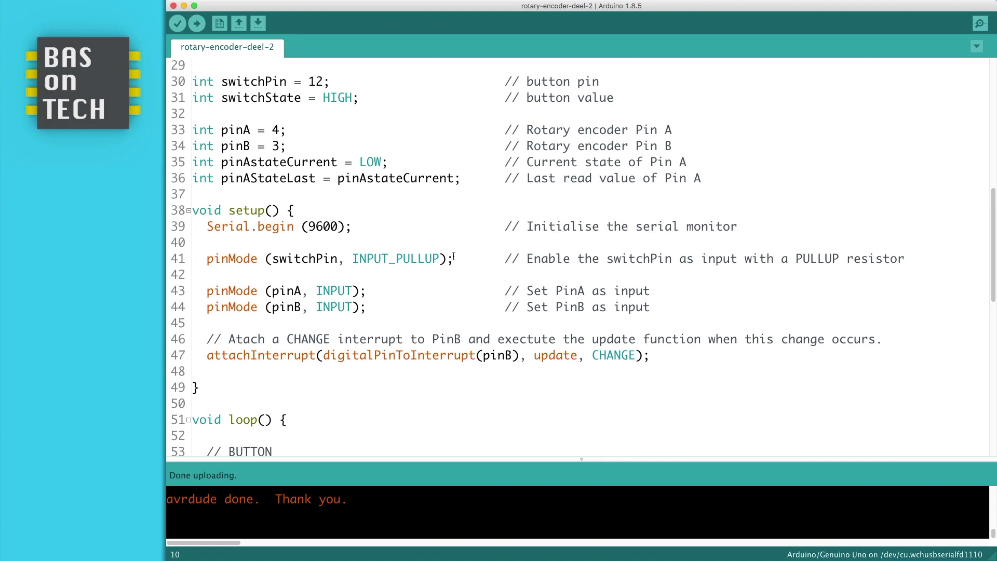
pyautogui.scroll(-4, 452, 257)
pyautogui.scroll(-4, 448, 258)
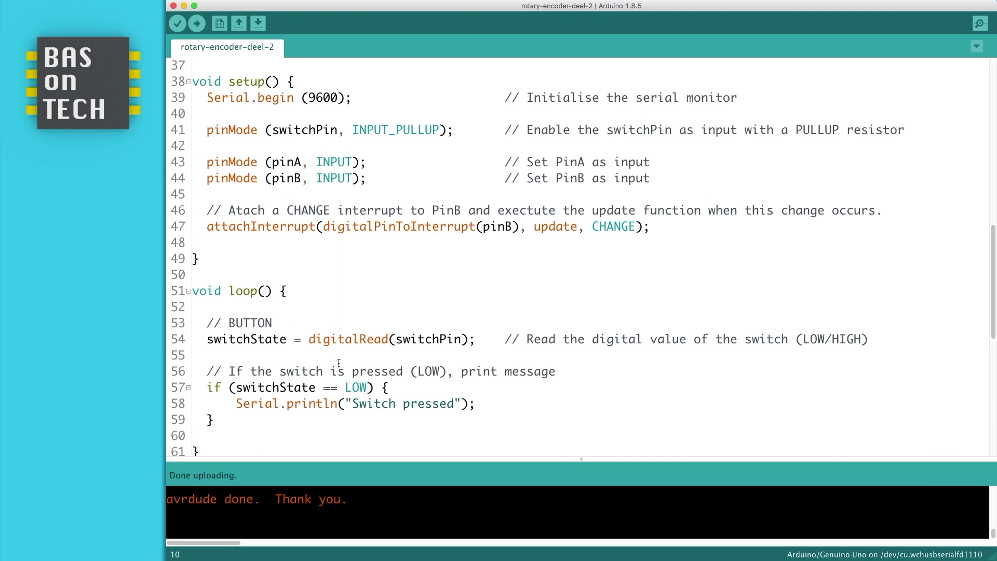
pyautogui.scroll(-7, 334, 356)
pyautogui.scroll(-7, 312, 311)
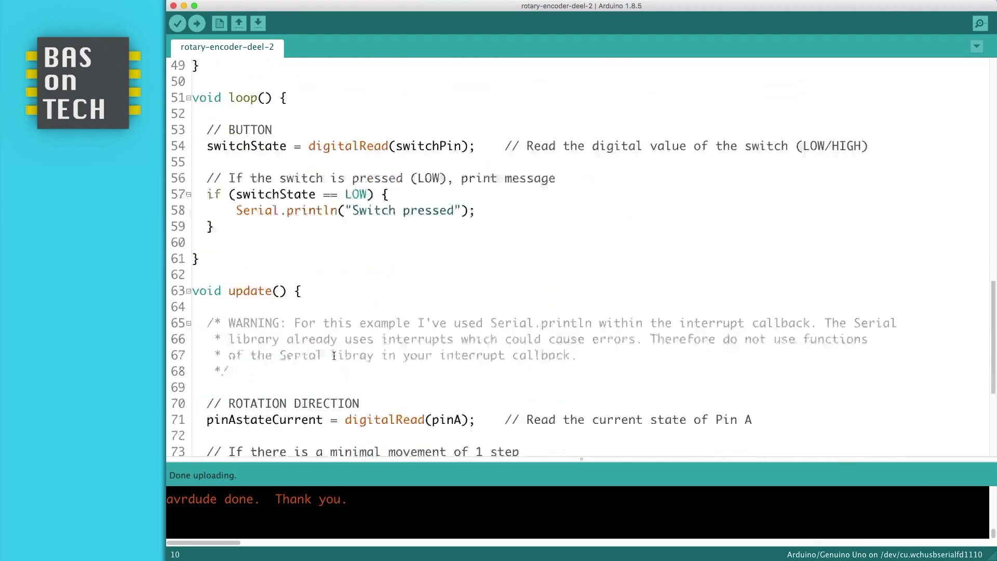
pyautogui.scroll(-6, 272, 234)
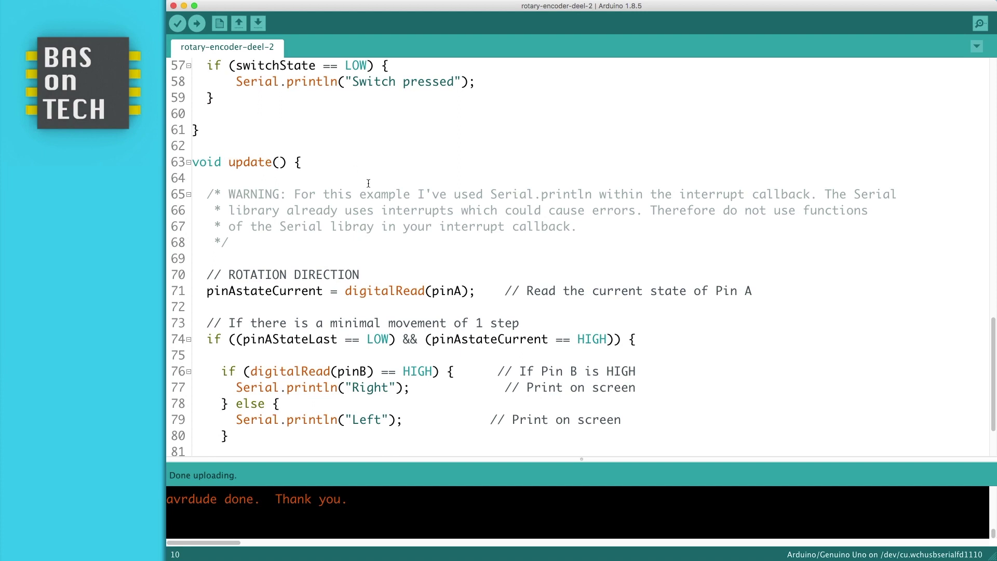
pyautogui.scroll(1, 368, 184)
pyautogui.scroll(5, 313, 234)
pyautogui.scroll(1, 273, 351)
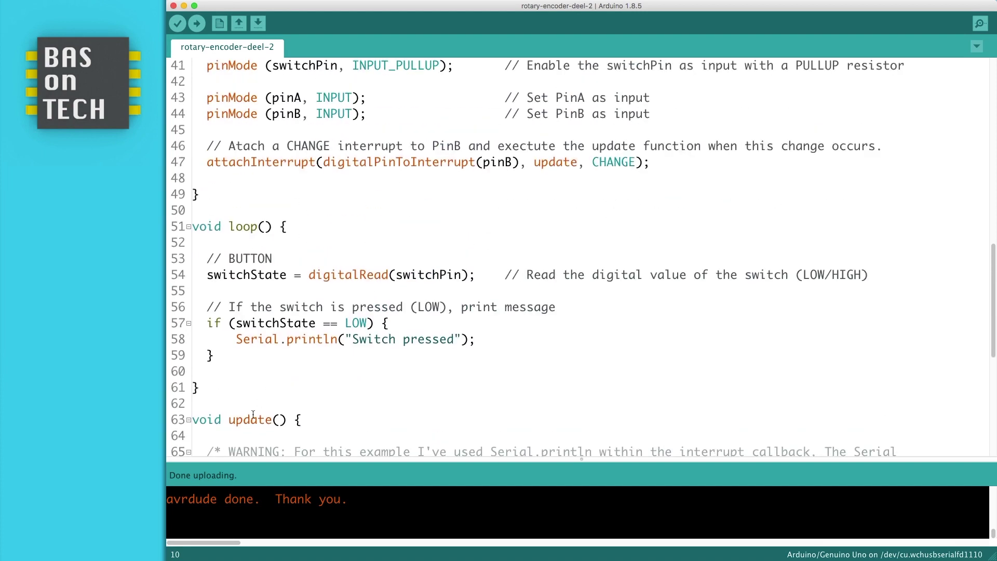
pyautogui.moveTo(229, 420); pyautogui.dragTo(287, 421)
pyautogui.scroll(2, 406, 267)
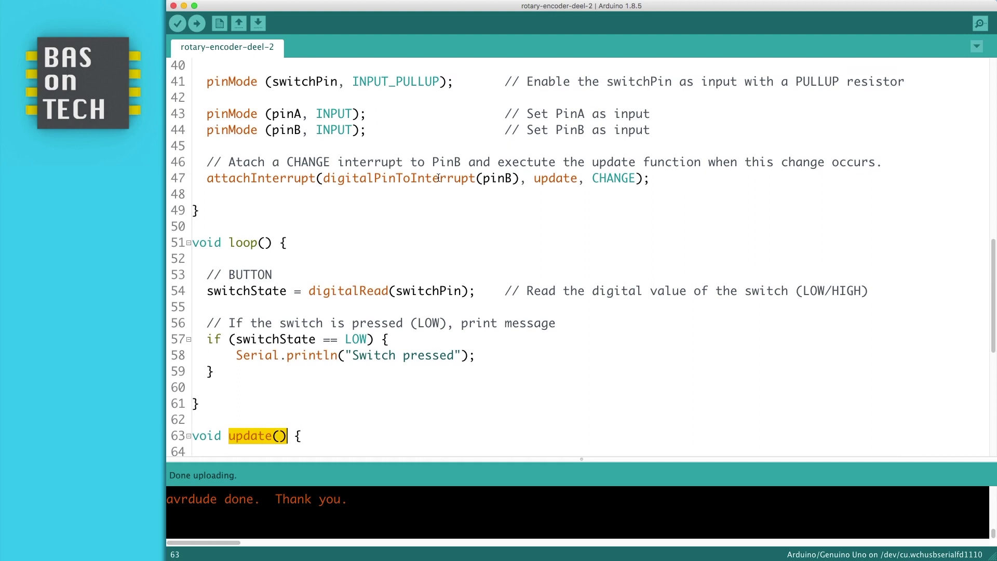
pyautogui.click(540, 195)
pyautogui.moveTo(579, 195); pyautogui.dragTo(533, 195)
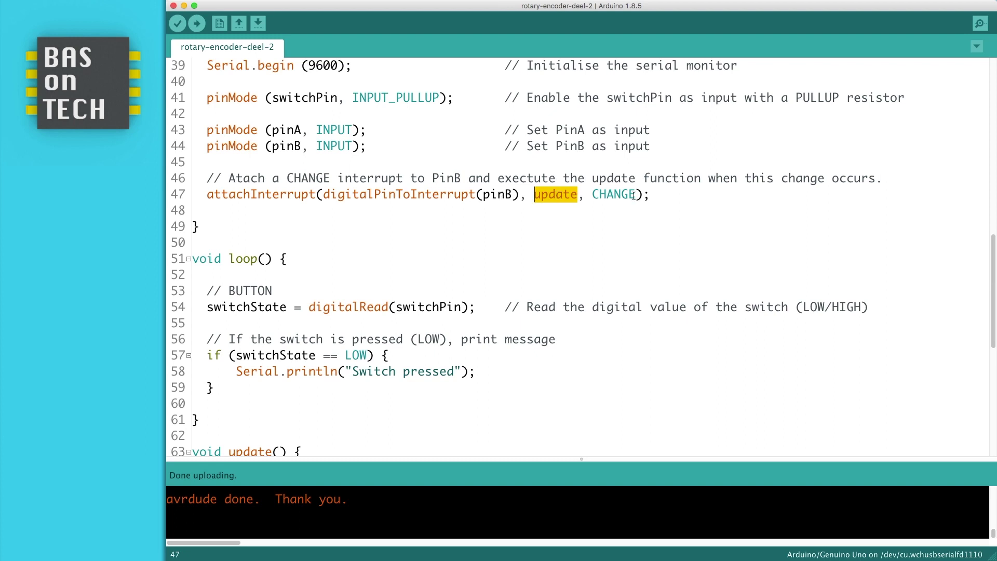
pyautogui.scroll(-10, 411, 206)
pyautogui.scroll(1, 410, 207)
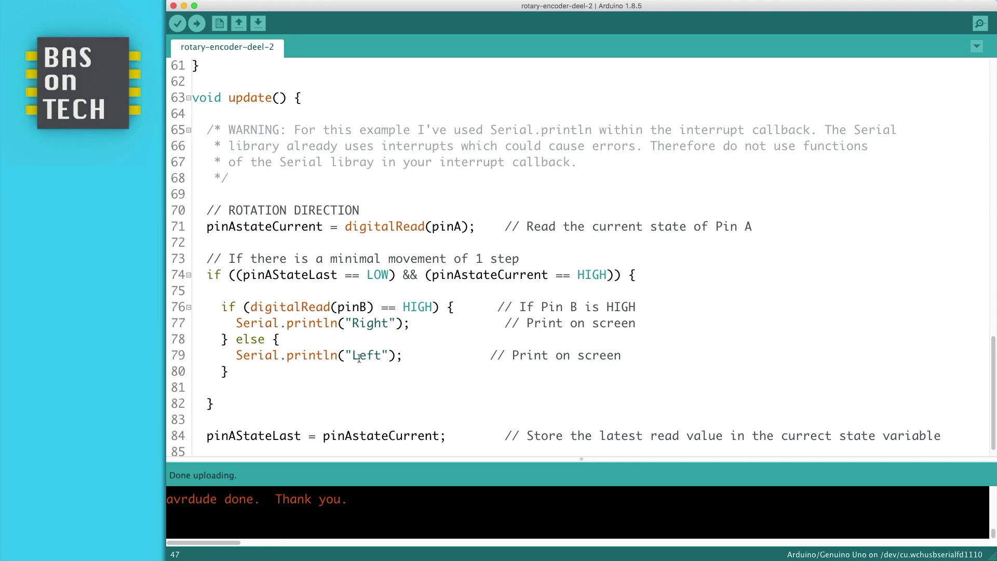
pyautogui.scroll(10, 384, 320)
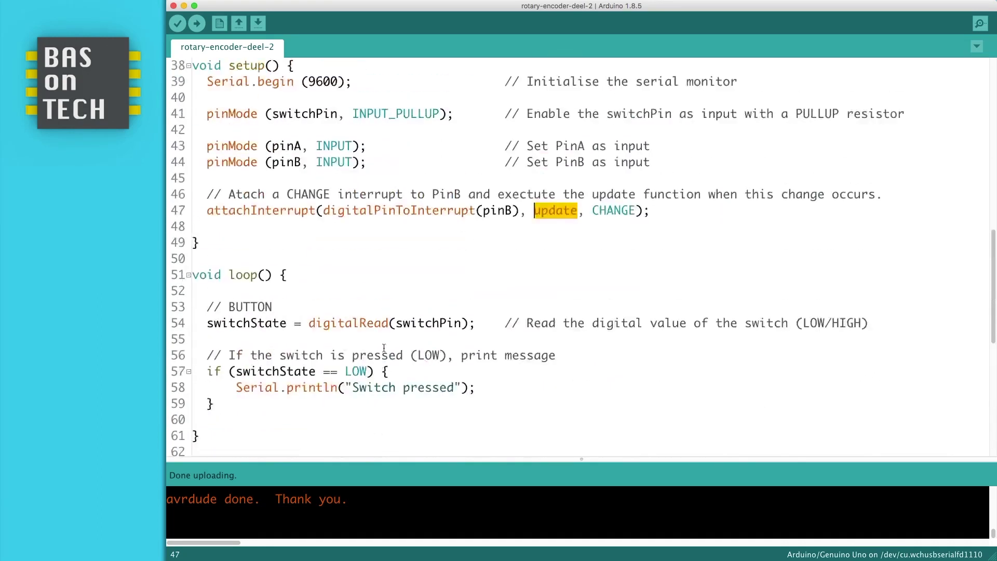
pyautogui.scroll(6, 384, 335)
pyautogui.scroll(3, 383, 348)
pyautogui.scroll(-1, 384, 348)
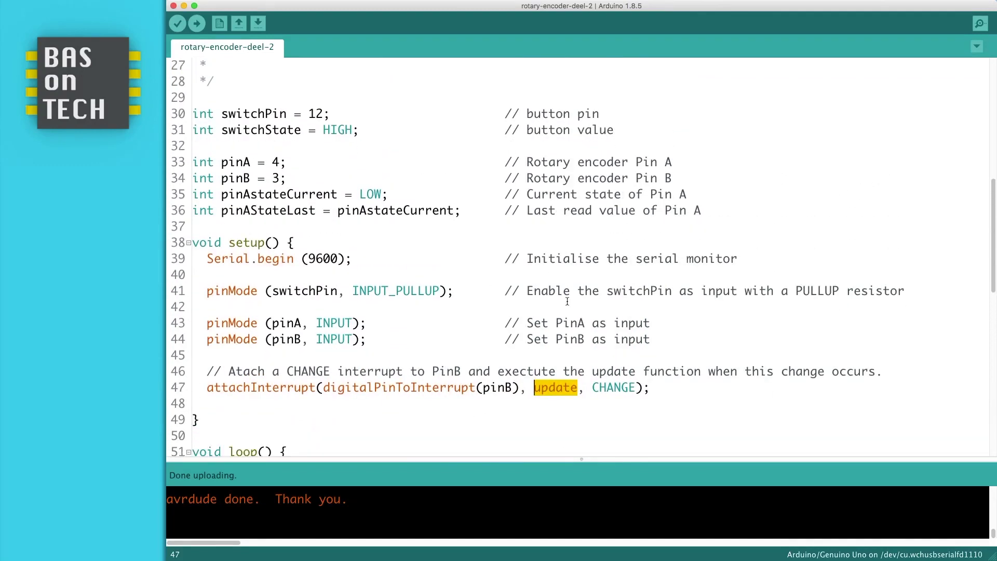
pyautogui.moveTo(222, 162); pyautogui.dragTo(280, 162)
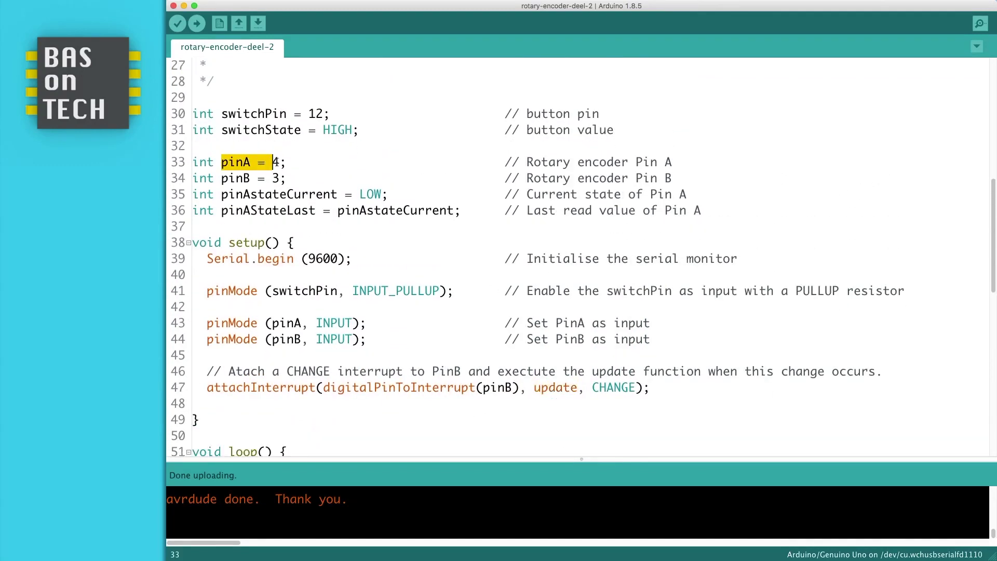
pyautogui.moveTo(222, 178); pyautogui.dragTo(279, 179)
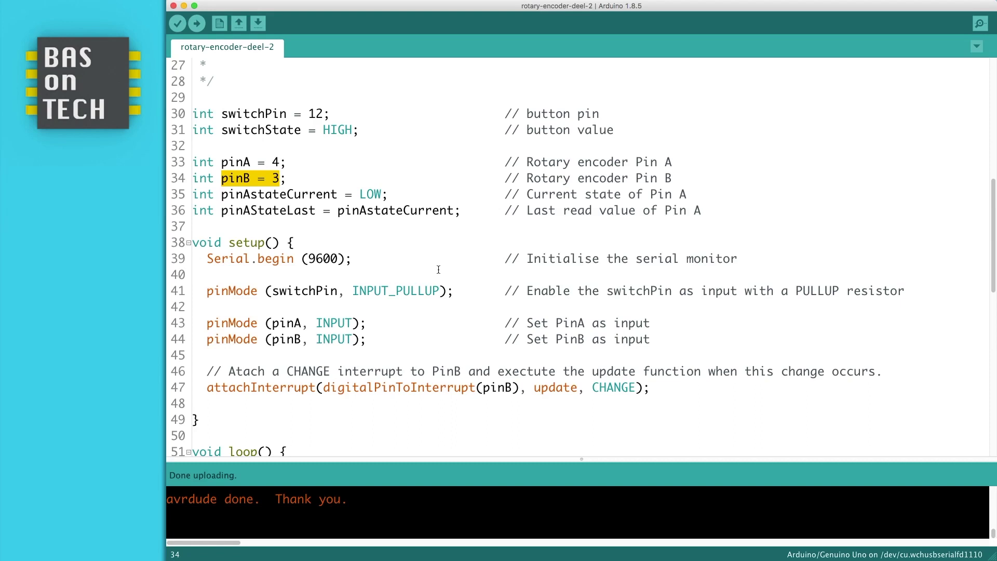
pyautogui.click(446, 269)
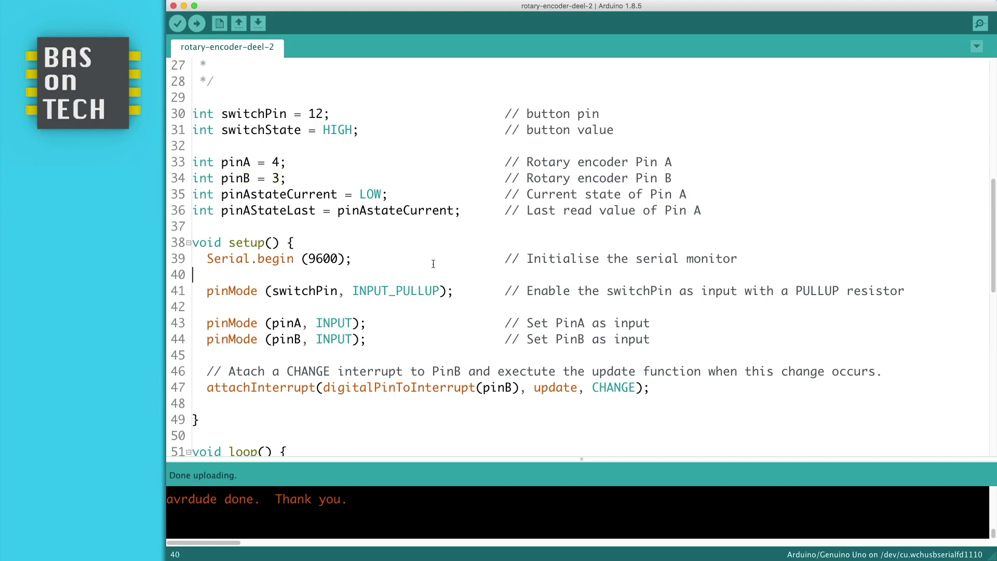
pyautogui.click(507, 387)
pyautogui.hotkey('shift', 'Right')
pyautogui.scroll(-6, 423, 233)
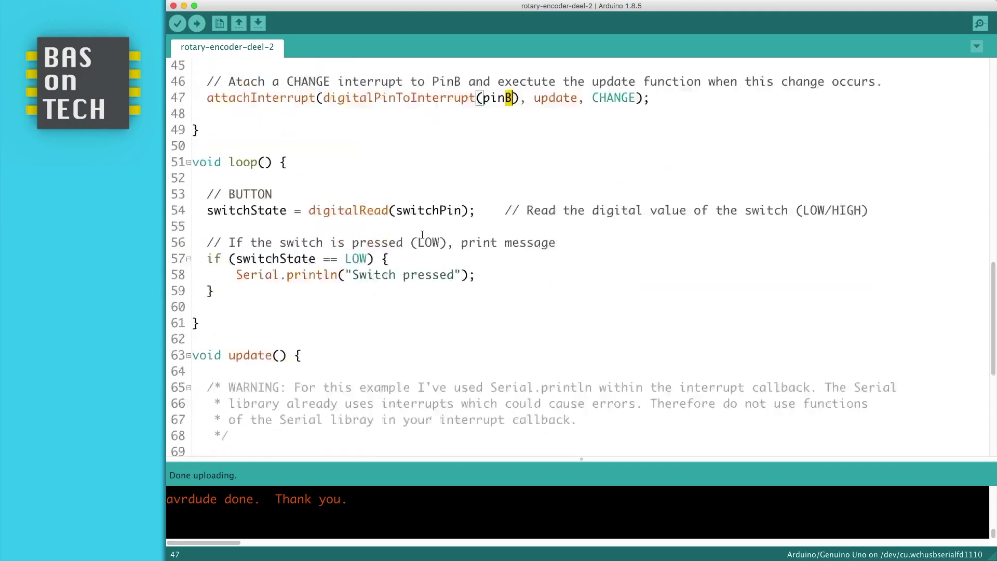
pyautogui.scroll(-2, 423, 234)
pyautogui.scroll(-1, 422, 234)
pyautogui.scroll(-2, 422, 234)
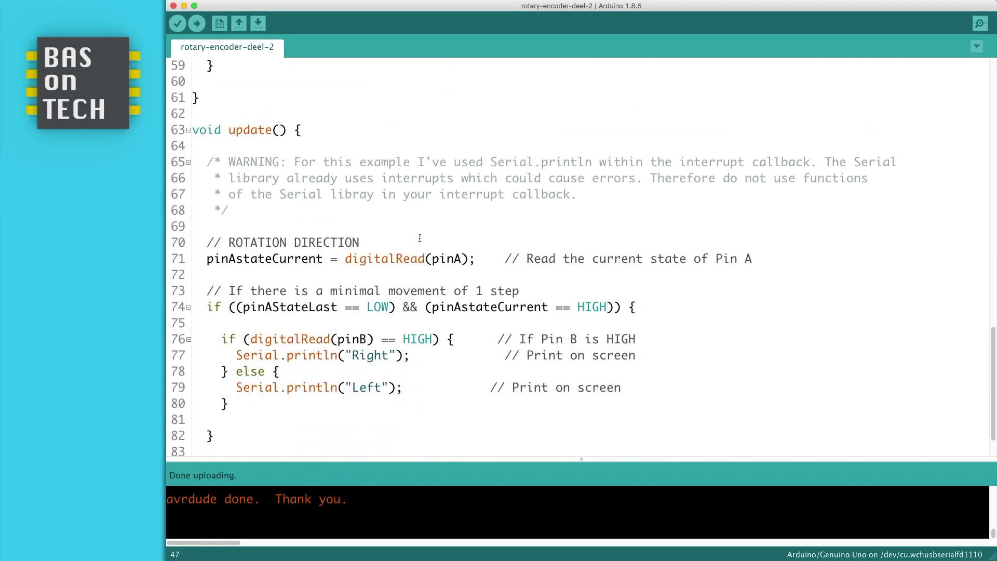
# - Upload the deel-2 interrupt sketch and watch Switch pressed and Right readings in the Serial Monitor
pyautogui.click(197, 23)
pyautogui.click(242, 2)
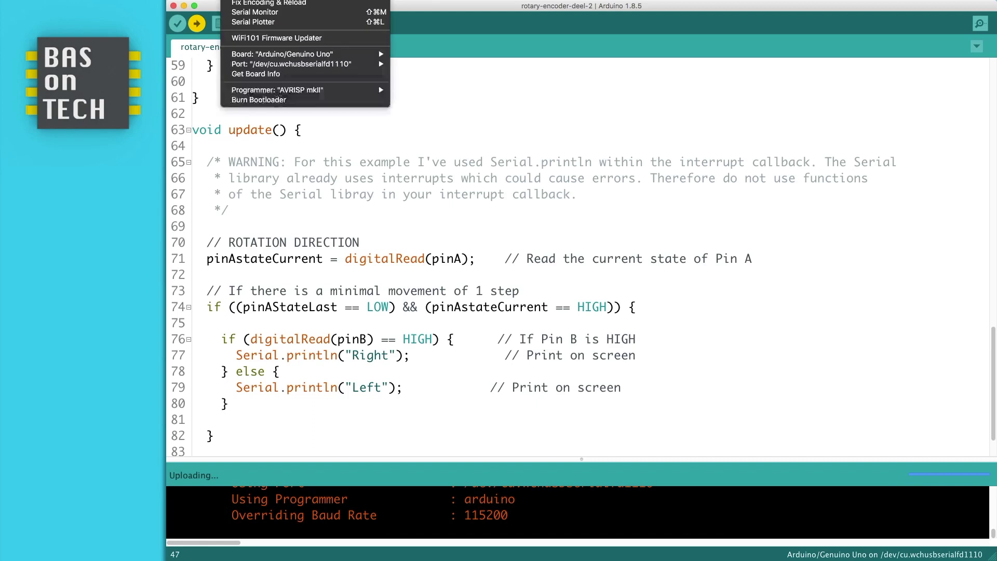
pyautogui.click(255, 12)
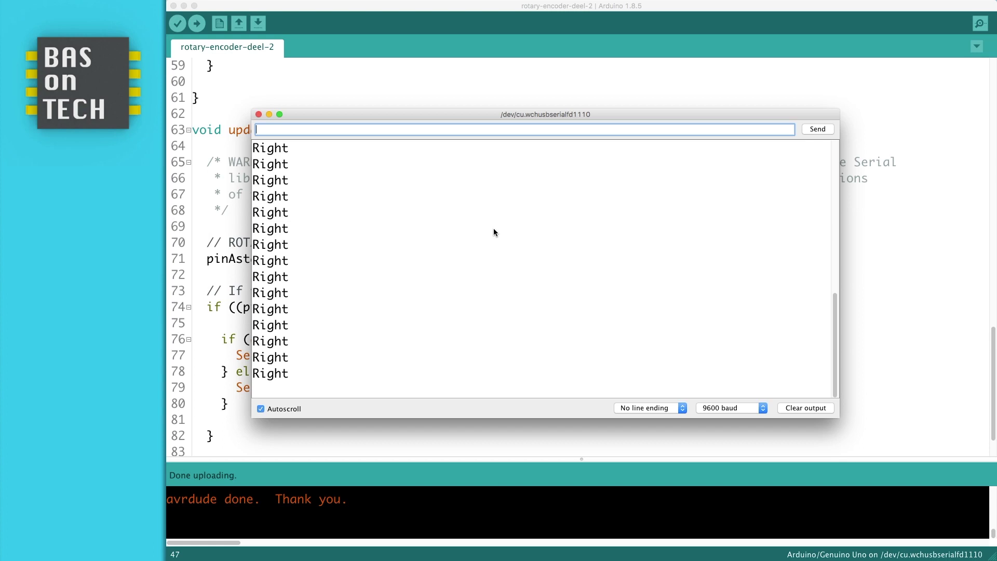
pyautogui.click(540, 324)
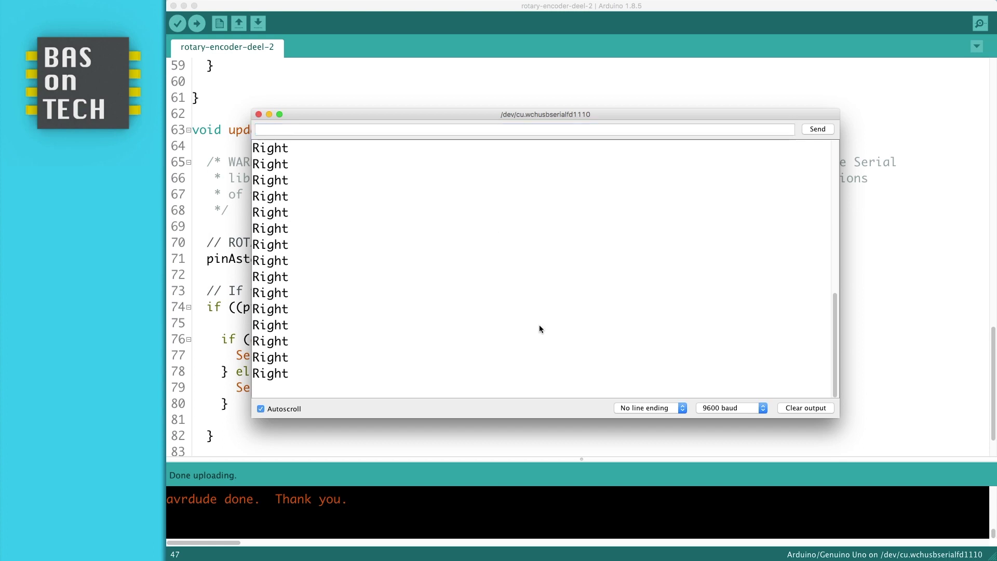